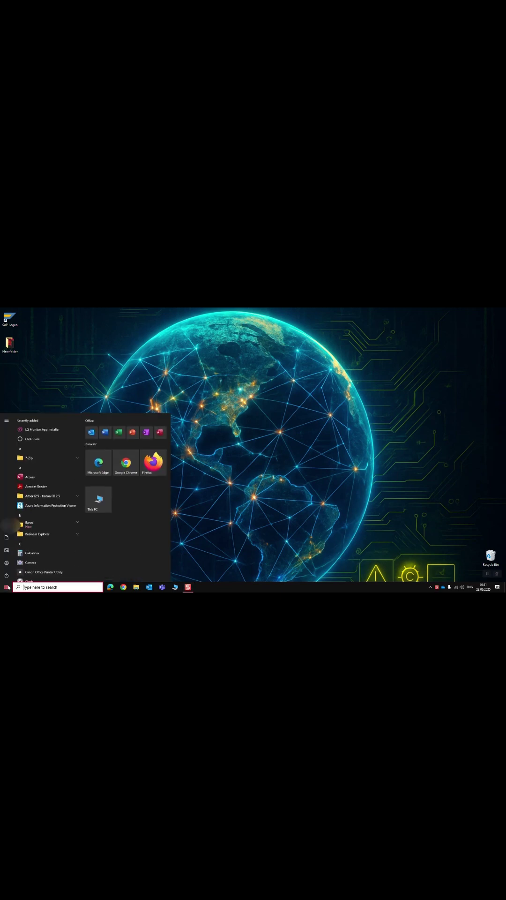
pyautogui.write('control panel')
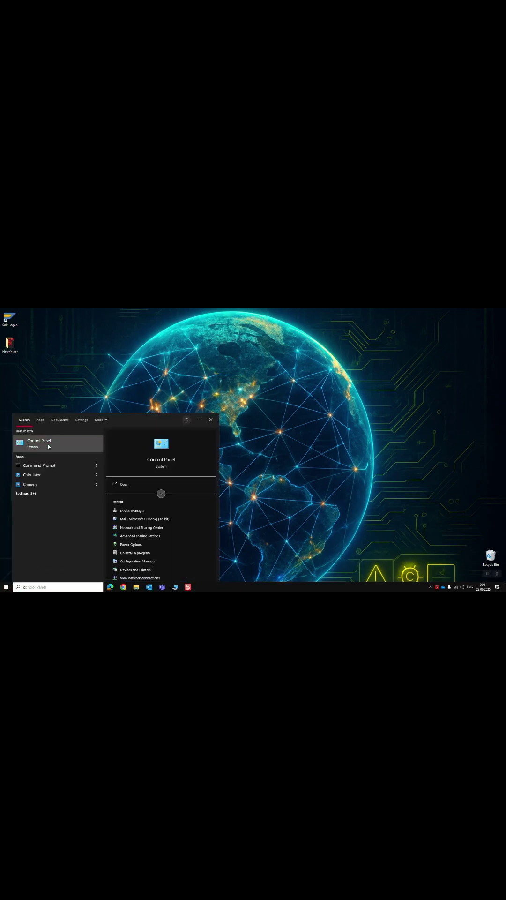
# Step: Open Control Panel and show all its items as small icons
pyautogui.click(49, 444)
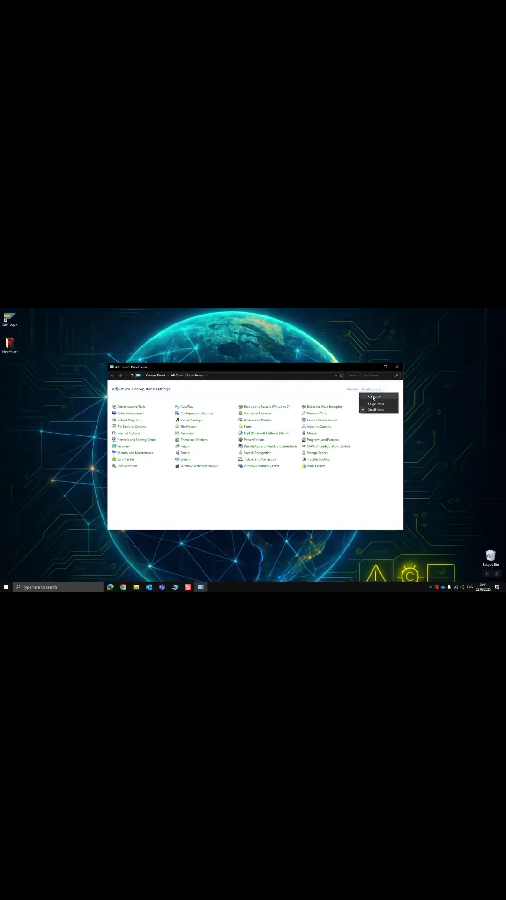
pyautogui.click(373, 411)
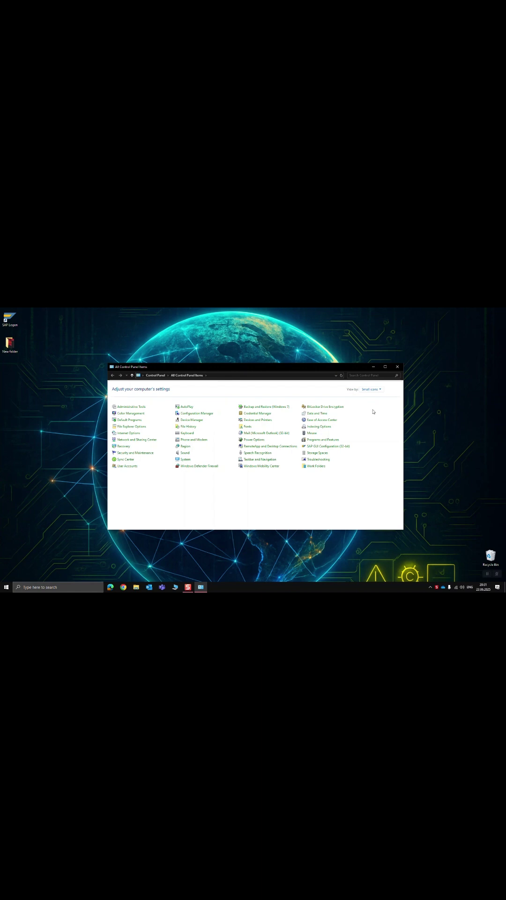
# Step: Add a second mail profile under Mail (Microsoft Outlook) using Auto Account Setup
pyautogui.click(286, 435)
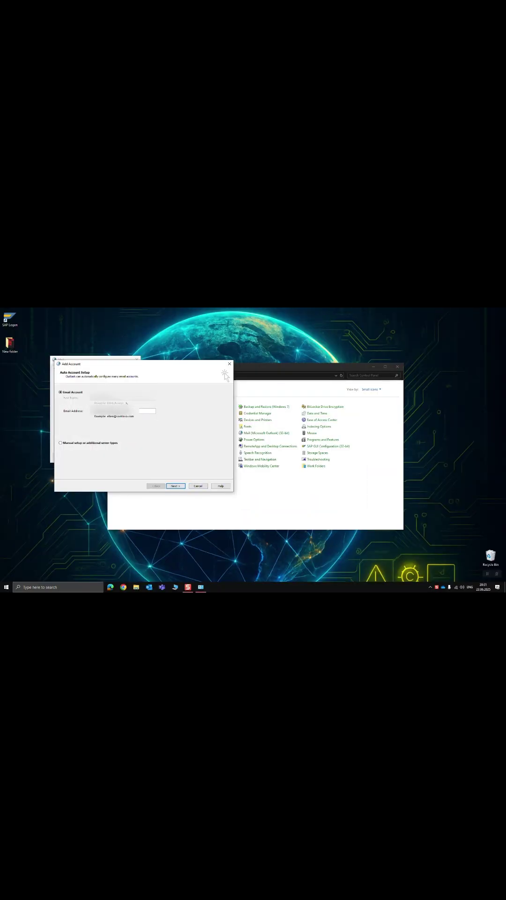
pyautogui.click(176, 486)
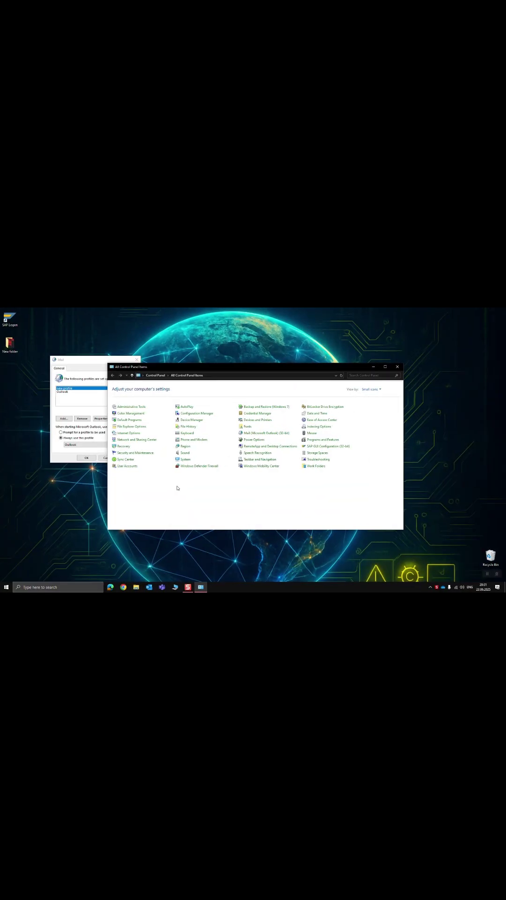
# Step: Set 'Always use this profile' to the new profile and save with OK
pyautogui.click(86, 402)
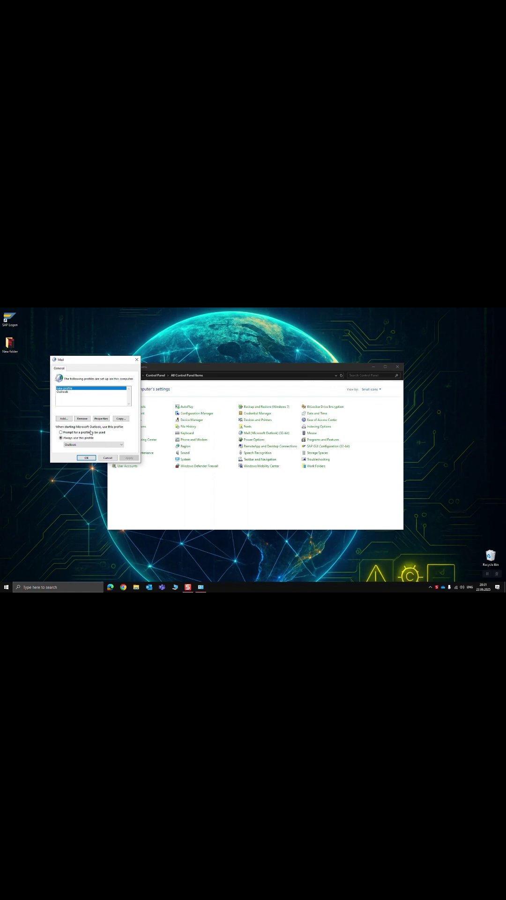
pyautogui.click(96, 446)
pyautogui.click(86, 457)
# Step: Launch Outlook from the taskbar so it opens with the new profile
pyautogui.click(150, 586)
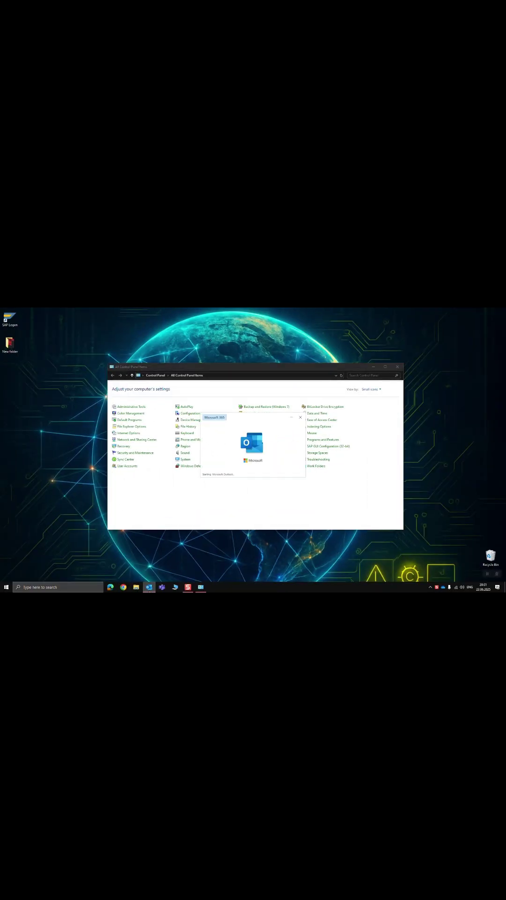